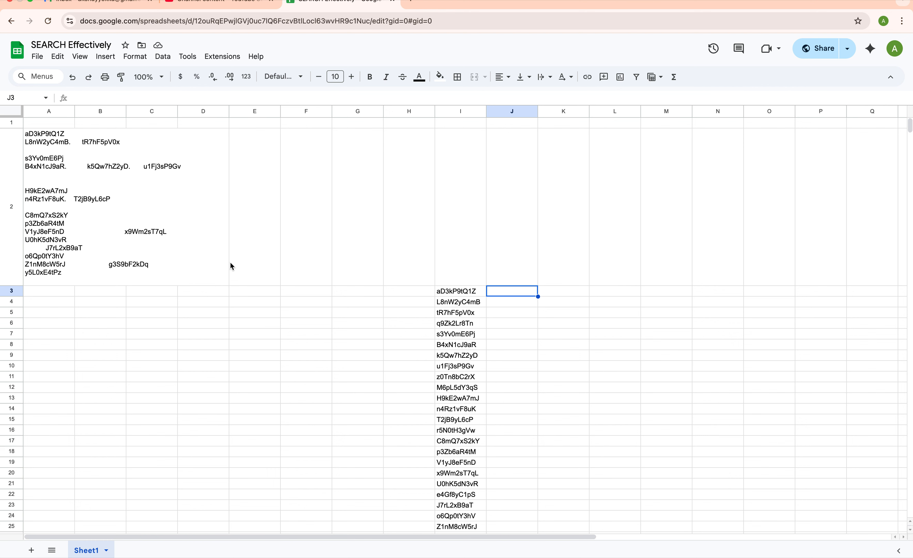
Read the long A2 text and look over the codes listed in column I
double_click(52, 227)
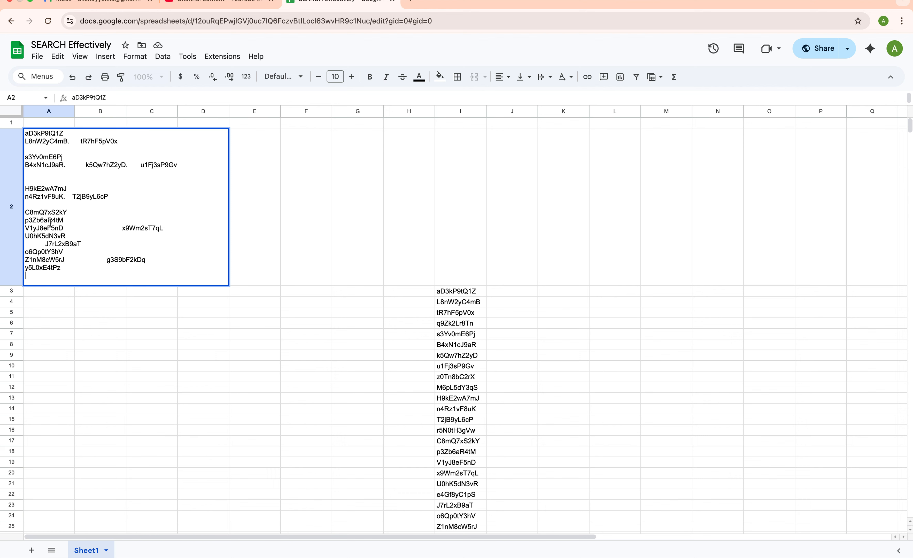
click(94, 249)
click(460, 296)
click(463, 111)
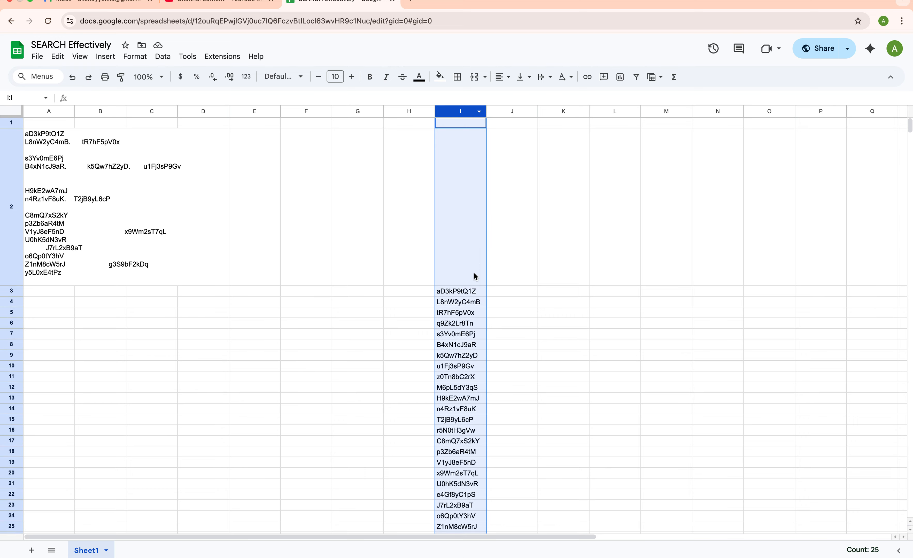
scroll(472, 285, down, 2)
scroll(468, 295, down, 3)
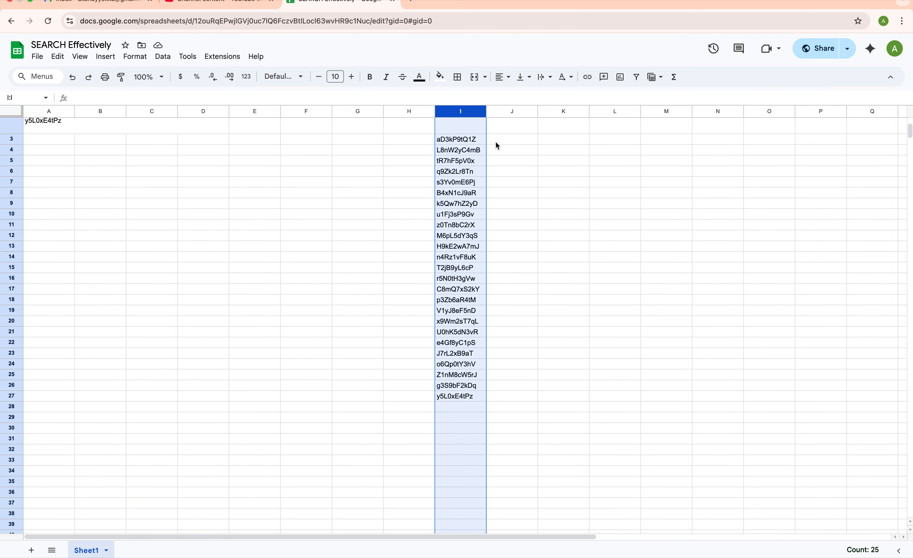
scroll(456, 242, up, 5)
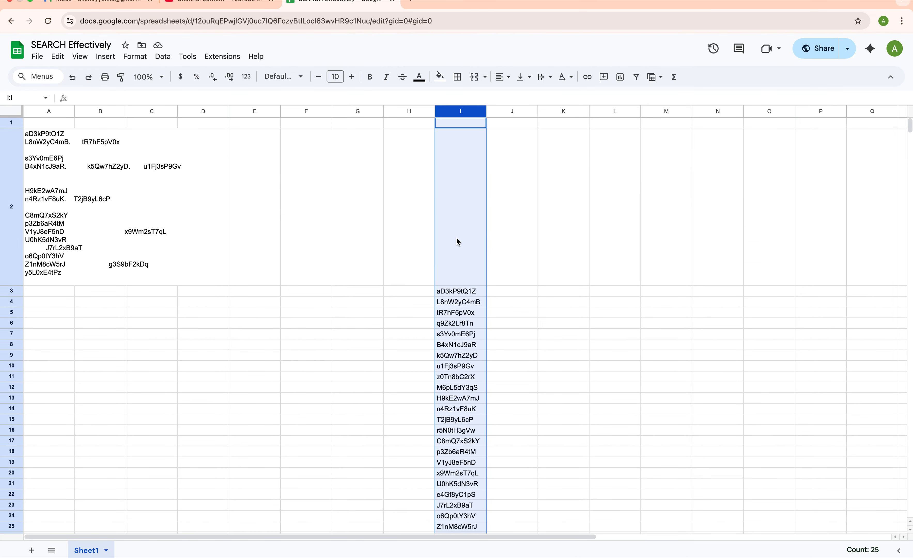
click(514, 297)
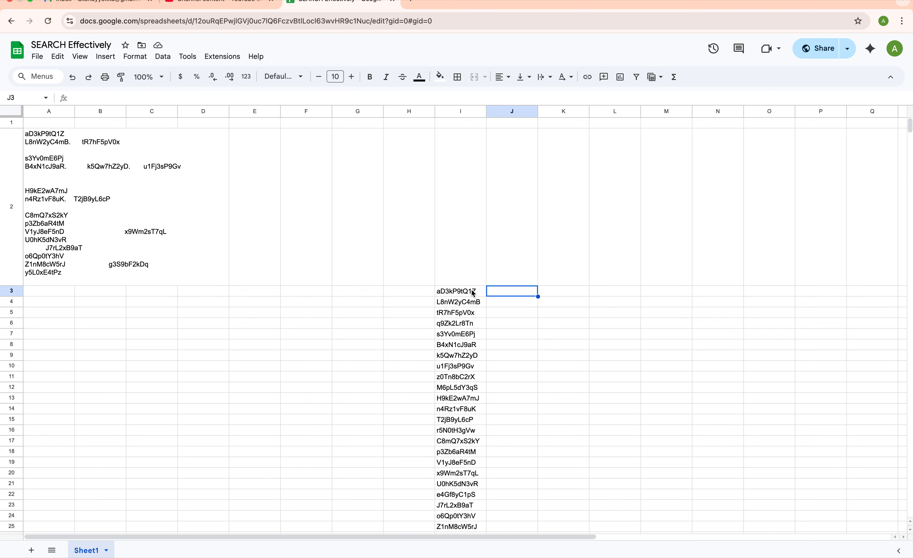
double_click(45, 210)
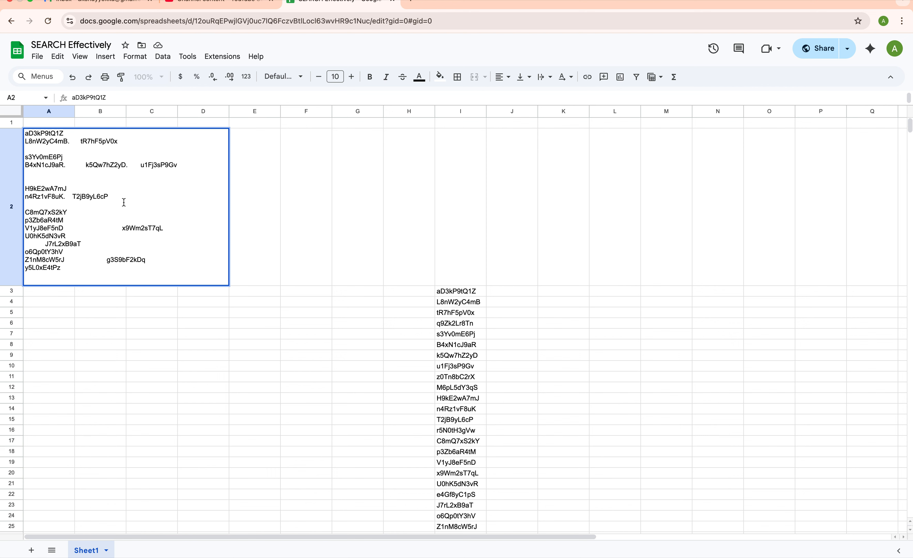
click(464, 292)
Try, then discard, VLOOKUP, XLOOKUP and INDEX/MATCH entries in cell B4
drag(66, 304, 60, 477)
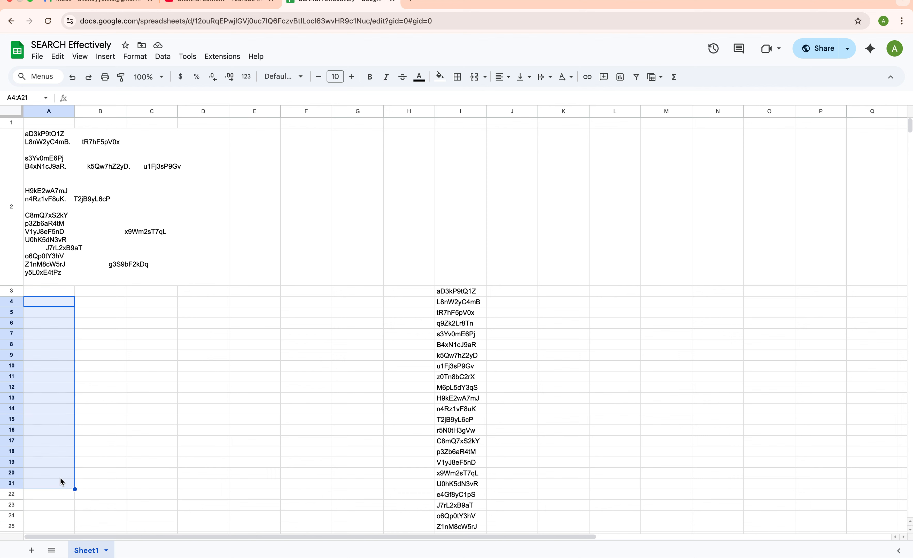
click(104, 303)
text(vl)
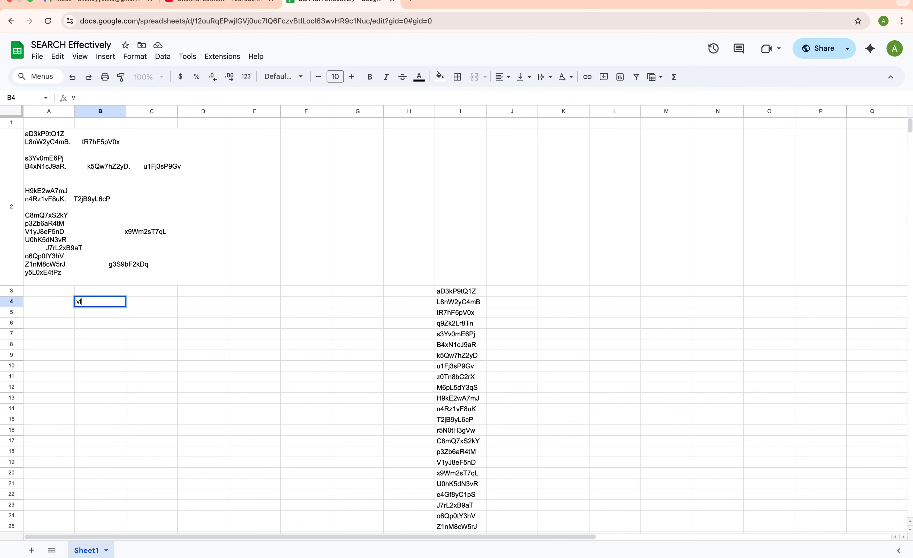
text(oook)
key(BackSpace)
key(BackSpace)
key(BackSpace)
key(BackSpace)
key(BackSpace)
key(BackSpace)
text(xlook)
key(BackSpace)
key(BackSpace)
key(BackSpace)
key(BackSpace)
key(BackSpace)
text(index(mat)
key(BackSpace)
key(BackSpace)
key(BackSpace)
key(BackSpace)
key(BackSpace)
key(BackSpace)
key(BackSpace)
key(BackSpace)
key(BackSpace)
click(150, 306)
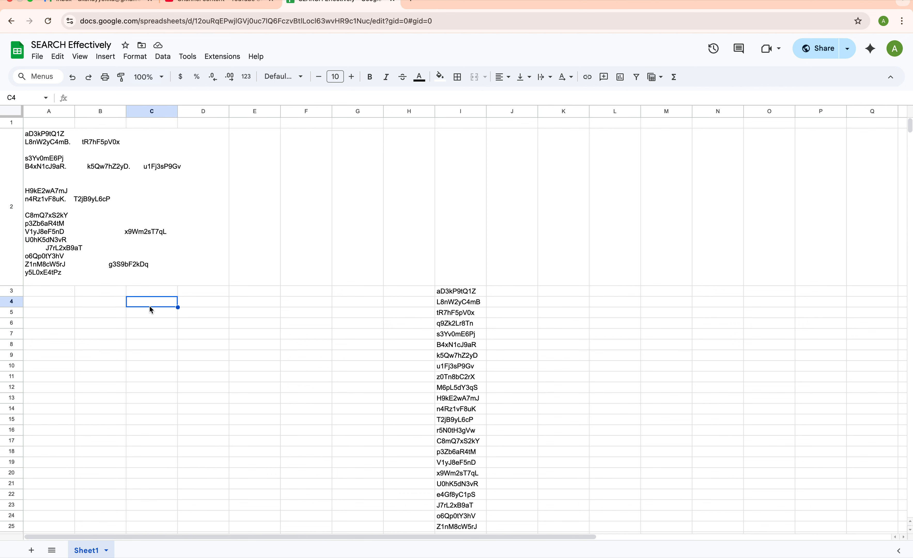
Re-read the A2 text and compare it against the first code in I3
double_click(64, 243)
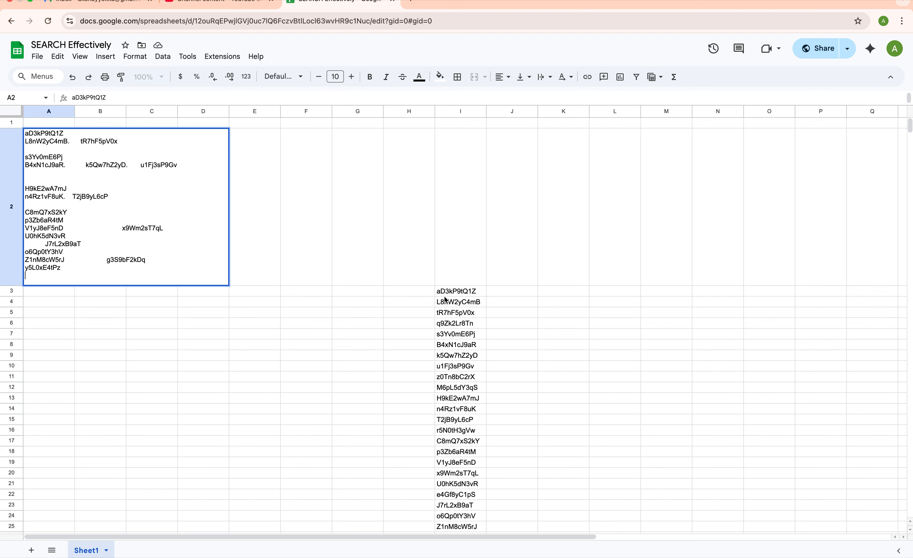
click(449, 290)
click(461, 111)
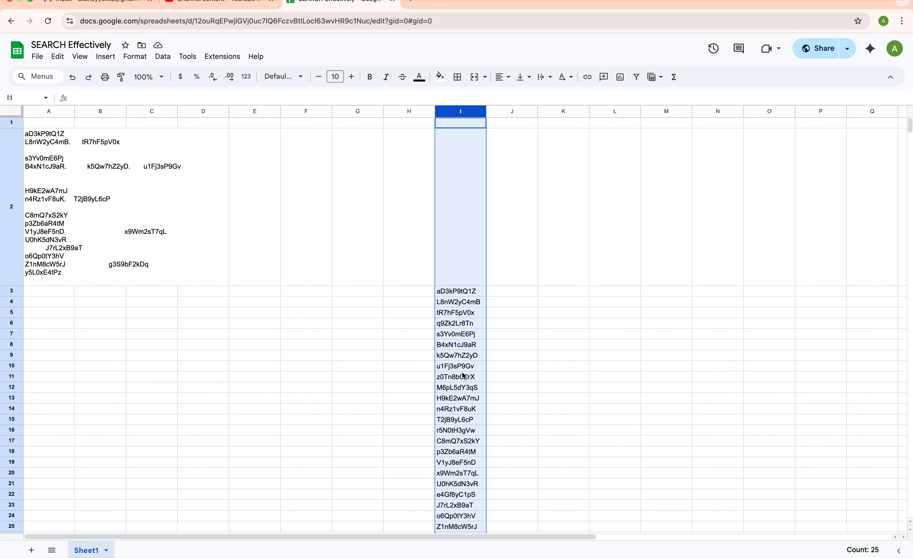
click(509, 292)
click(465, 291)
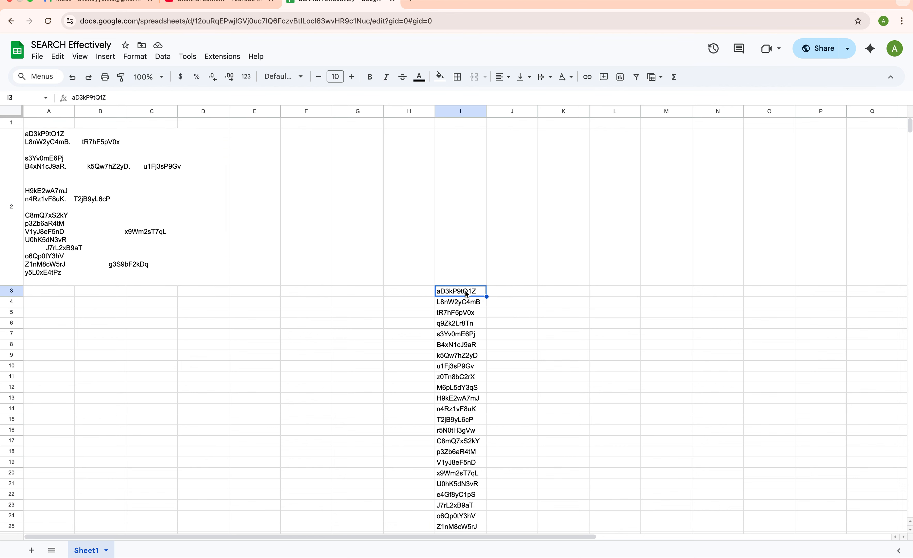
click(66, 202)
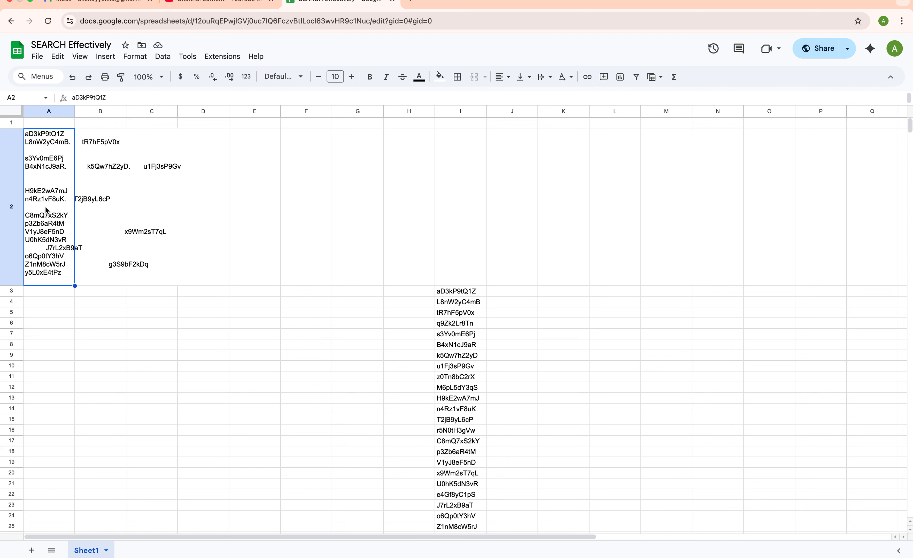
Enter =SEARCH(I3,$A$2) in J3 with A2 locked absolutely
click(514, 295)
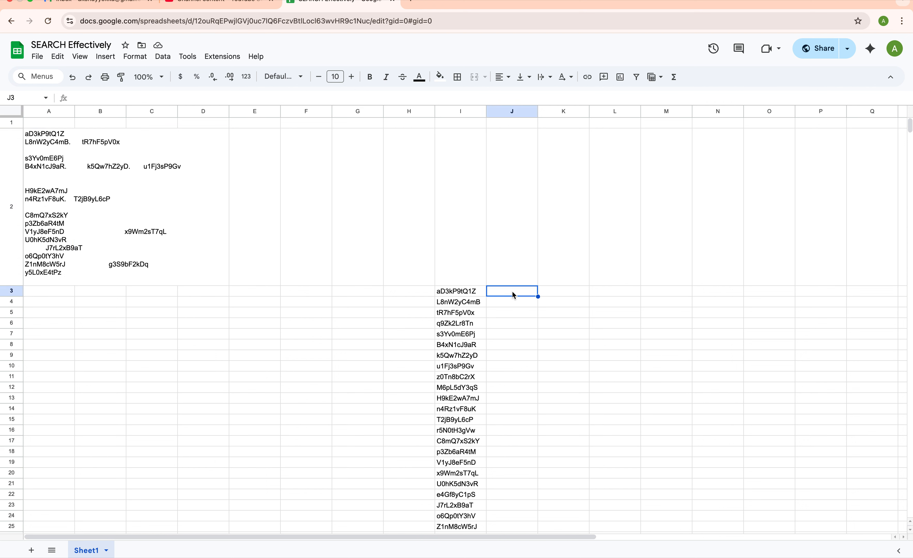
text(=search)
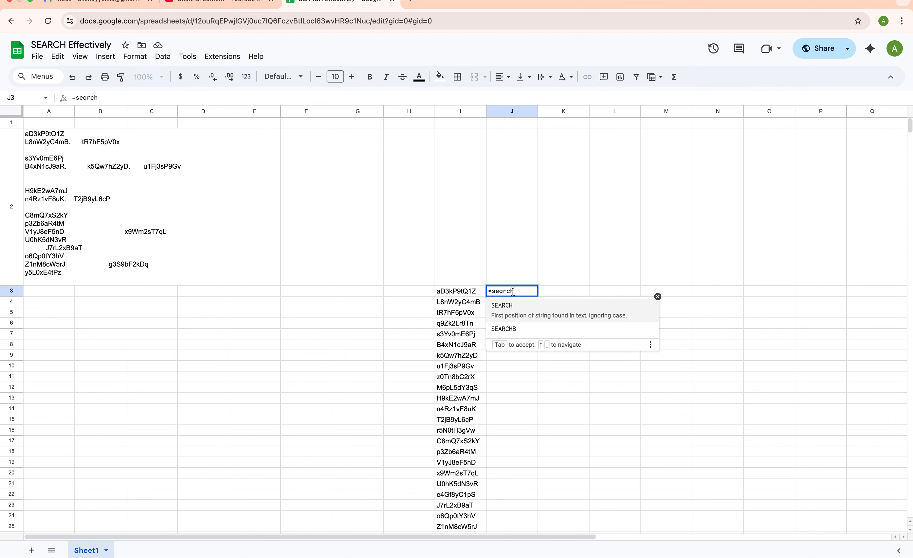
click(540, 317)
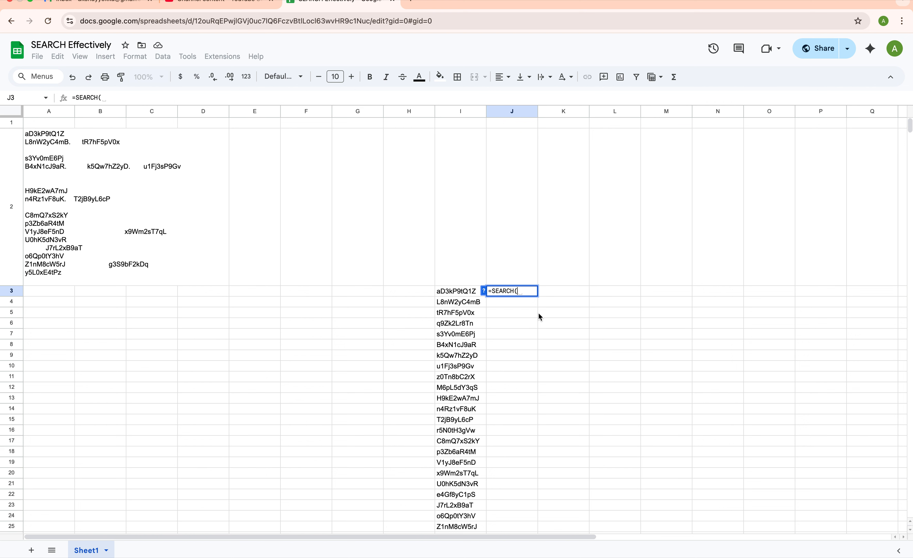
click(462, 294)
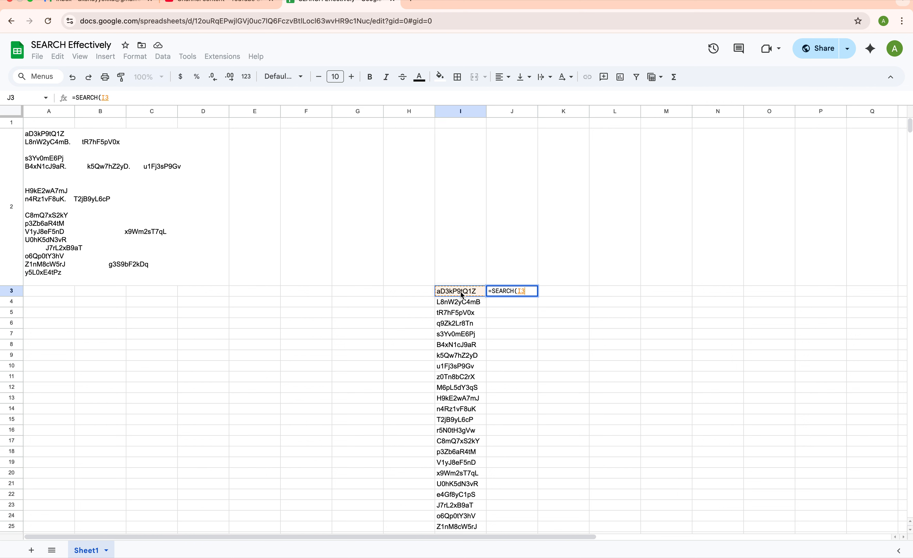
text(,)
click(50, 214)
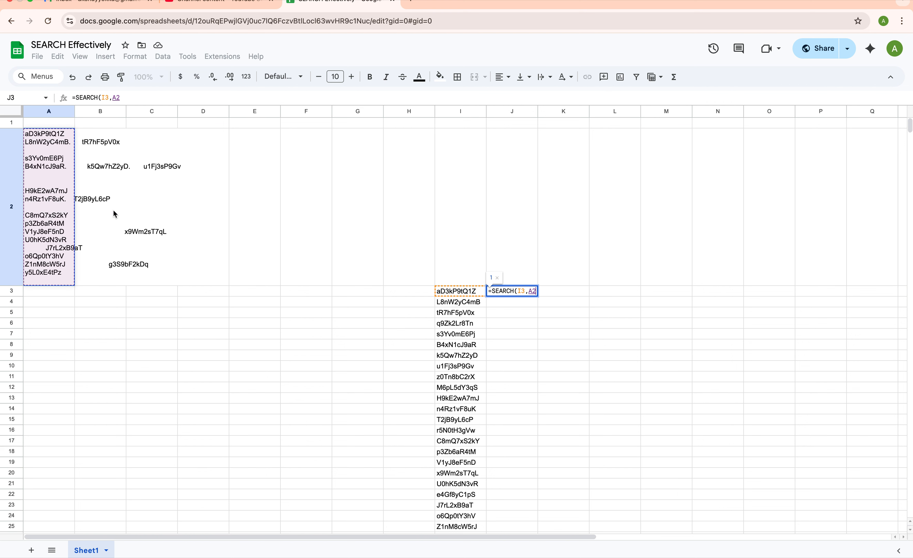
click(529, 292)
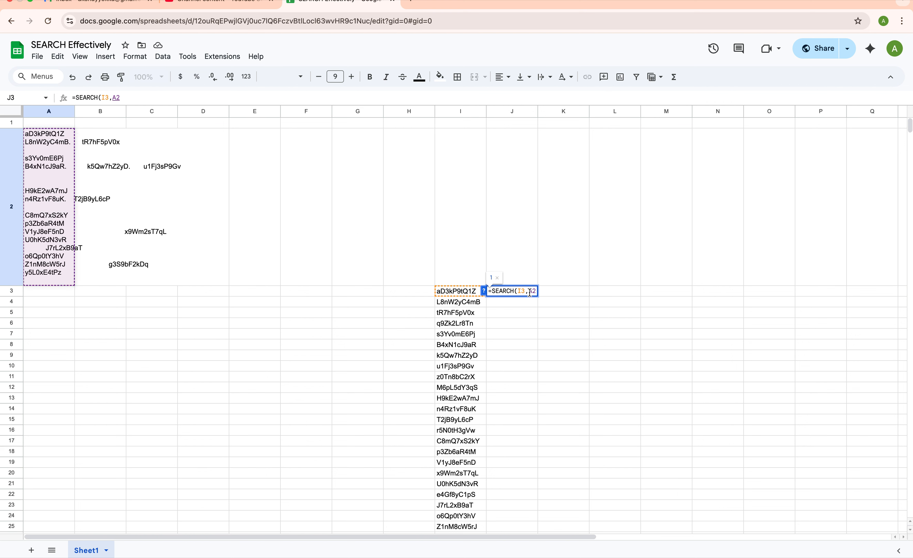
text($)
key(Right)
text($2))
key(Return)
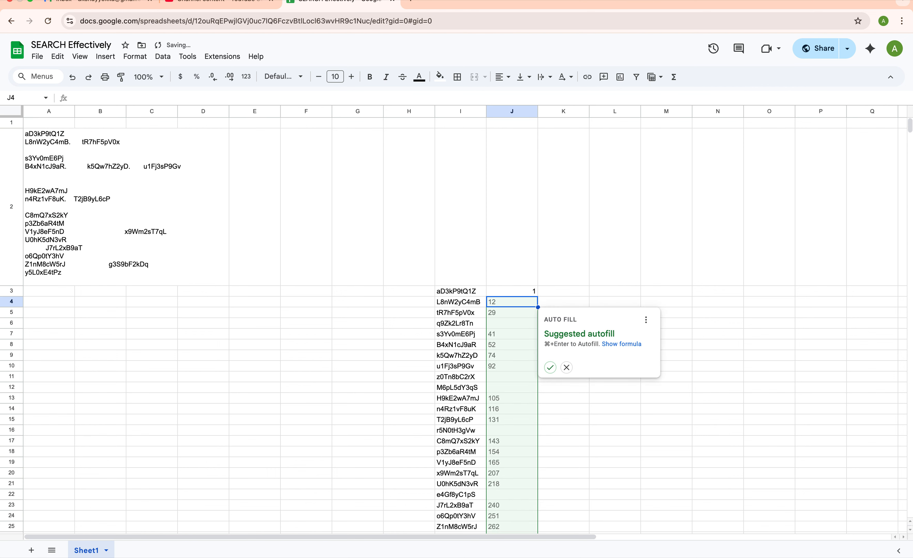
Accept the suggested autofill to copy the SEARCH formula down column J to J27
click(551, 367)
scroll(544, 367, down, 2)
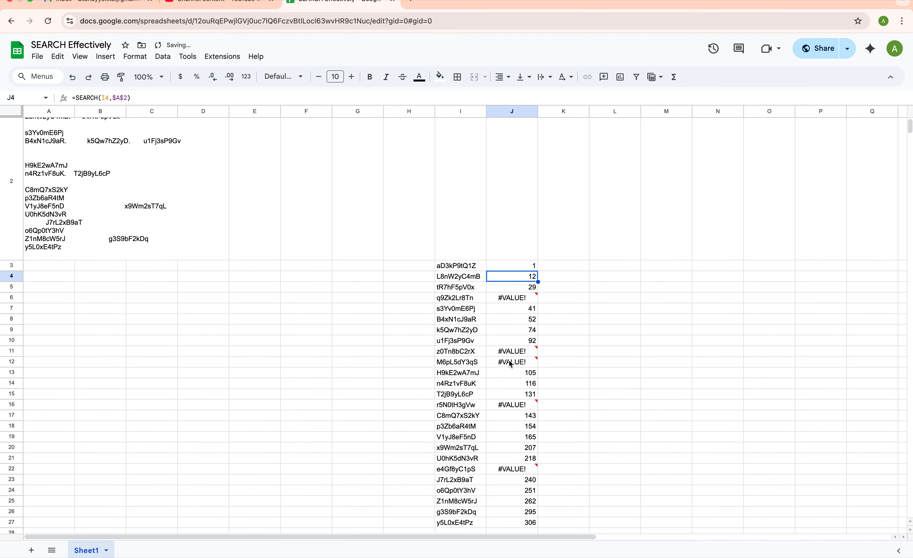
click(513, 224)
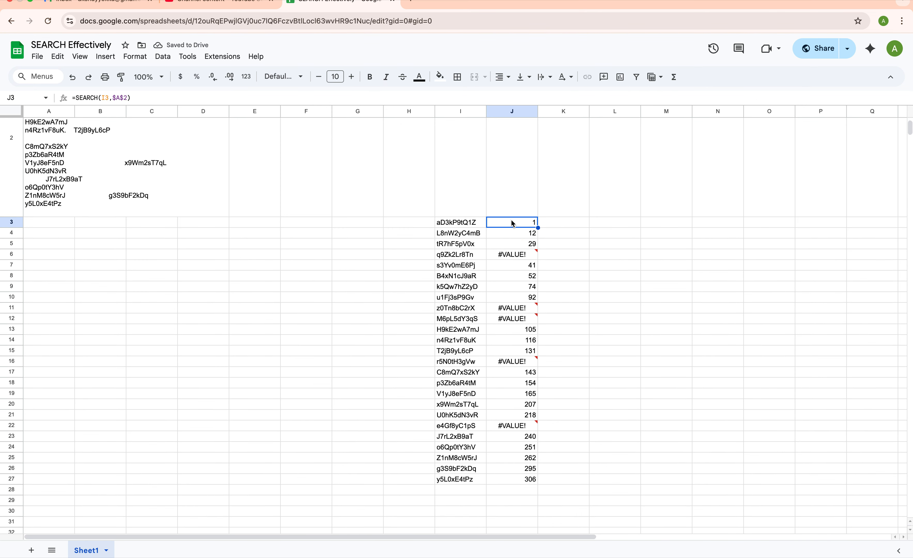
scroll(501, 249, up, 2)
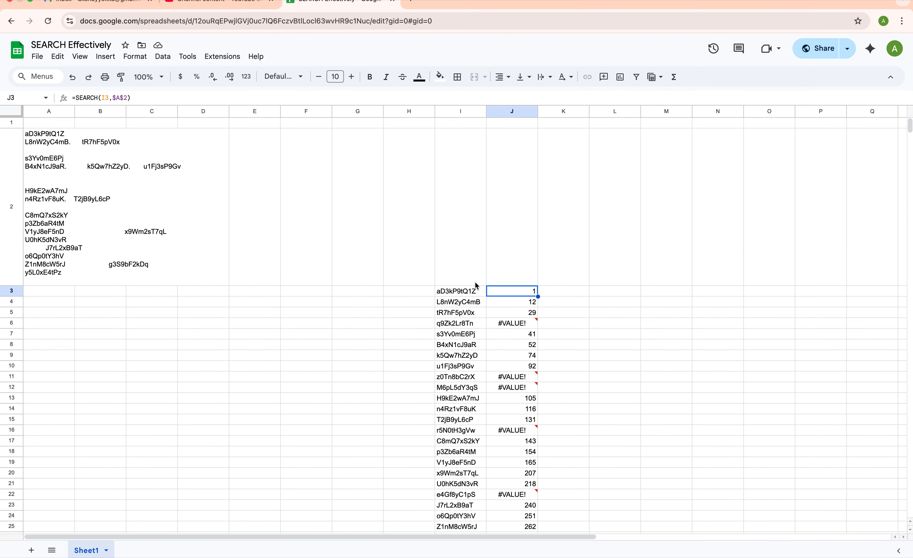
drag(473, 294, 518, 468)
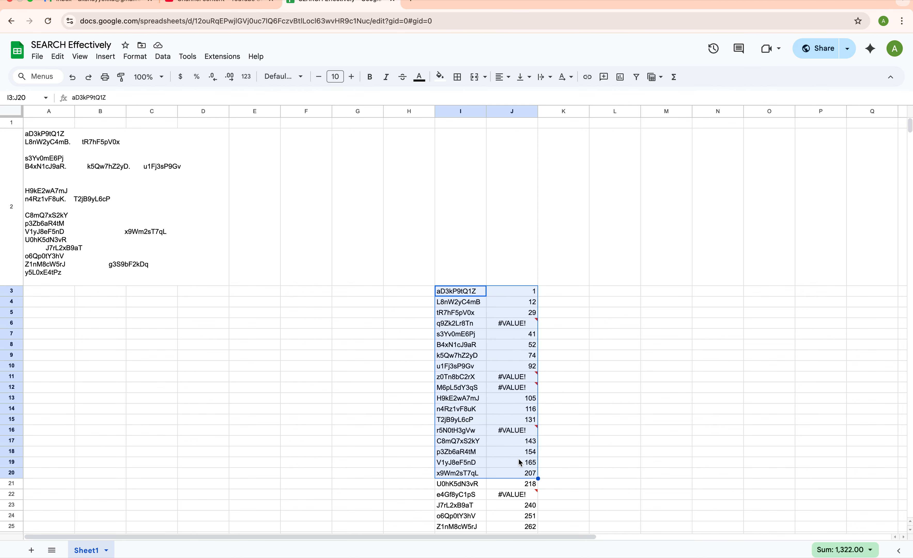
scroll(519, 437, down, 1)
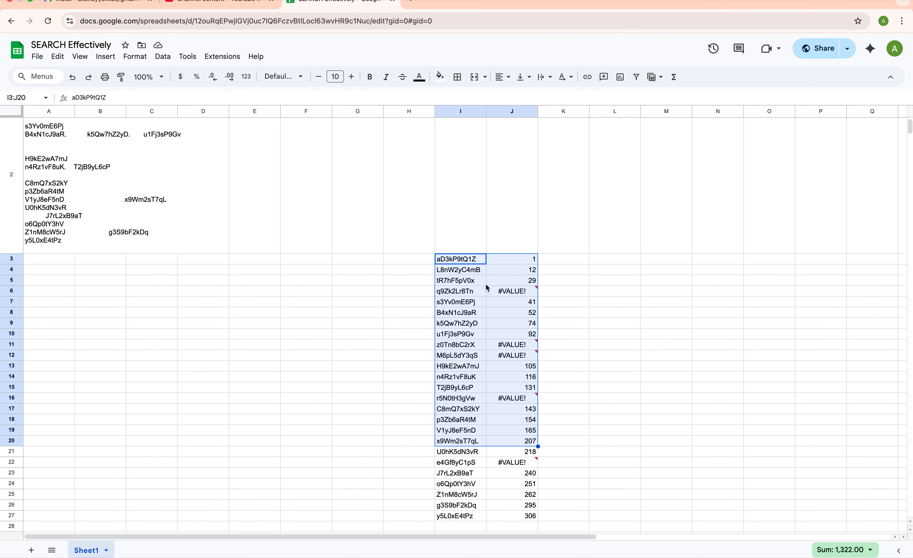
click(464, 263)
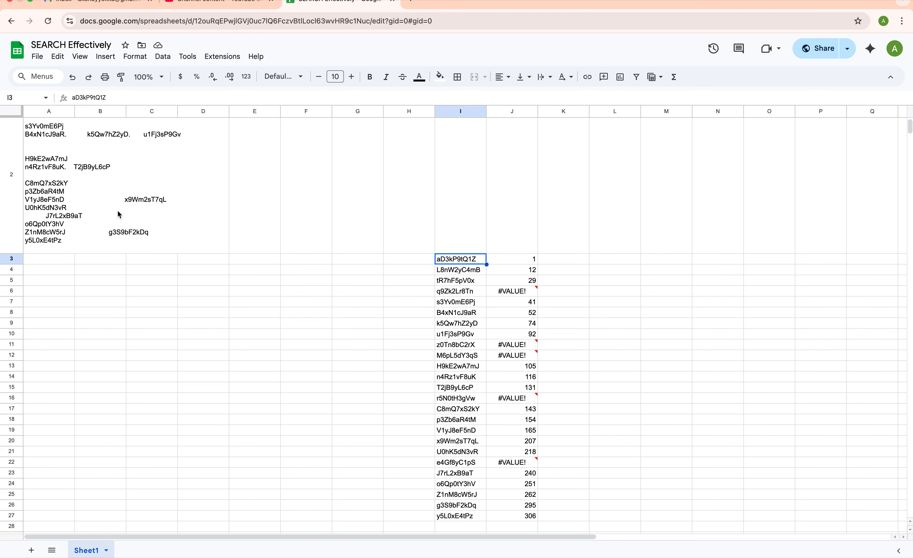
click(78, 214)
double_click(63, 219)
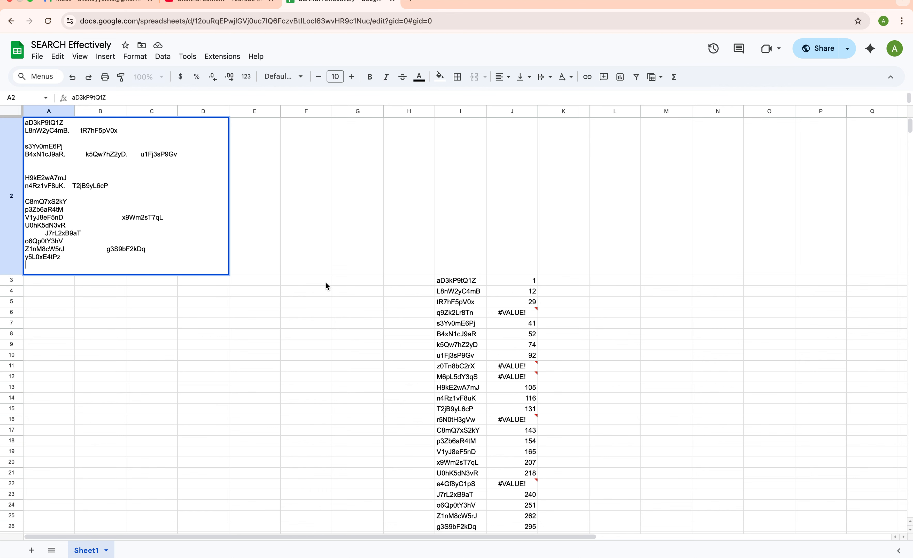
click(456, 281)
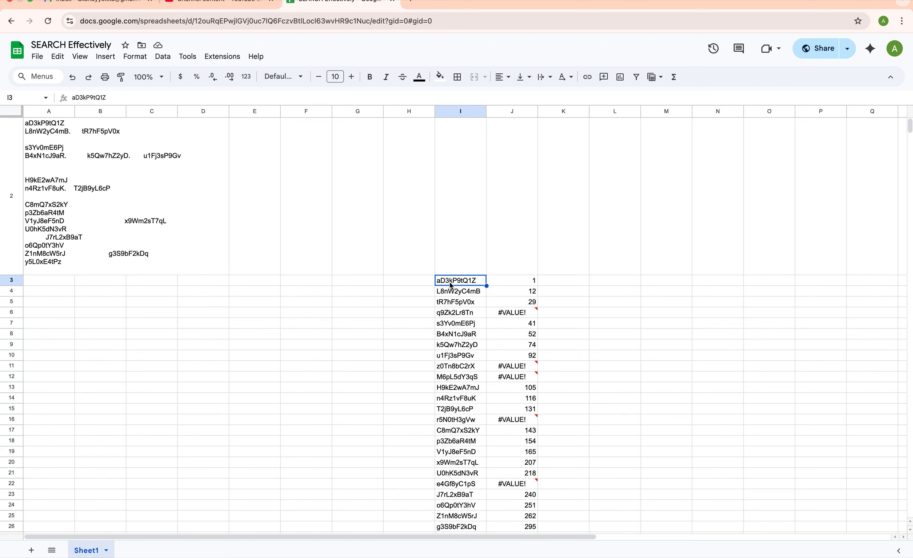
click(55, 155)
double_click(55, 154)
triple_click(54, 154)
double_click(41, 123)
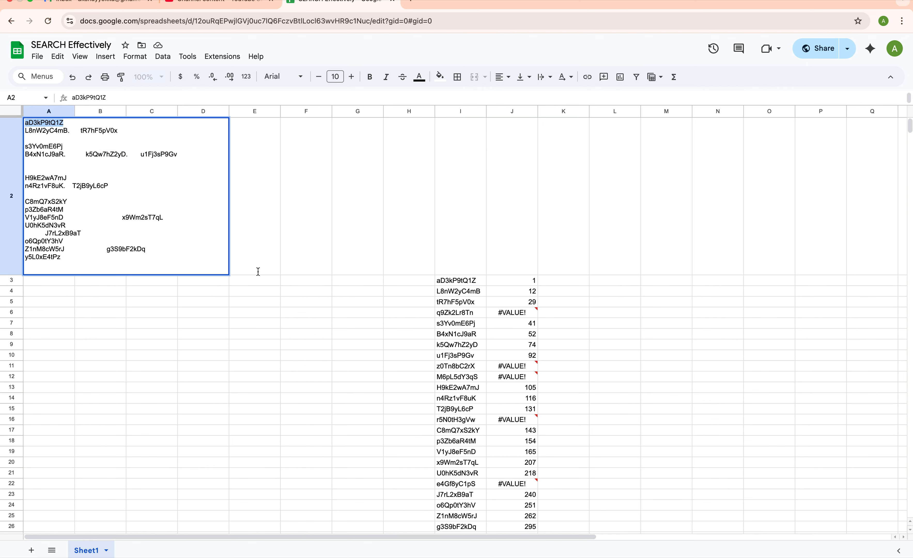
click(460, 390)
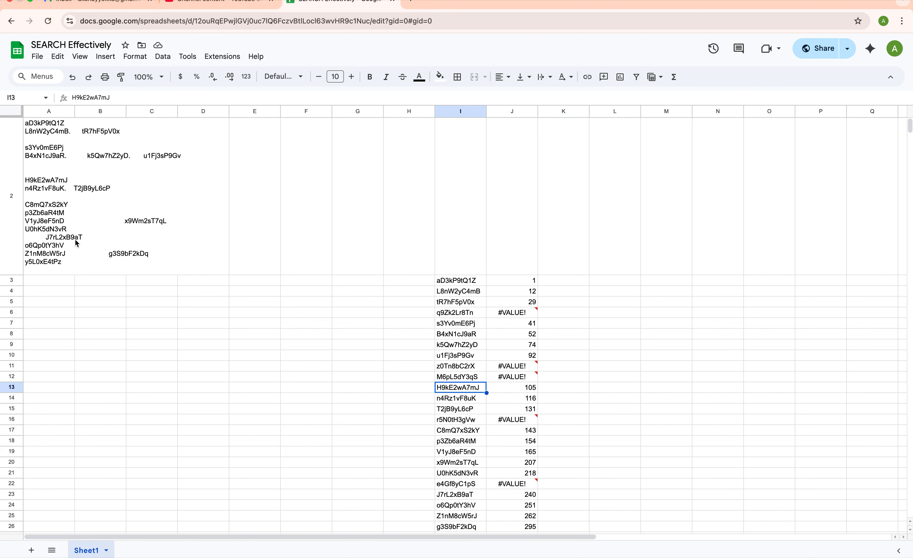
double_click(57, 212)
double_click(46, 177)
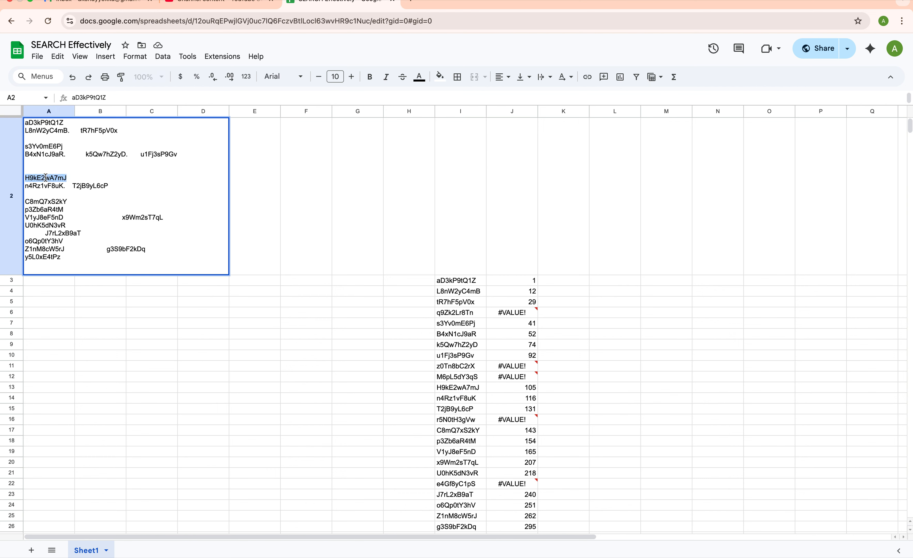
double_click(458, 409)
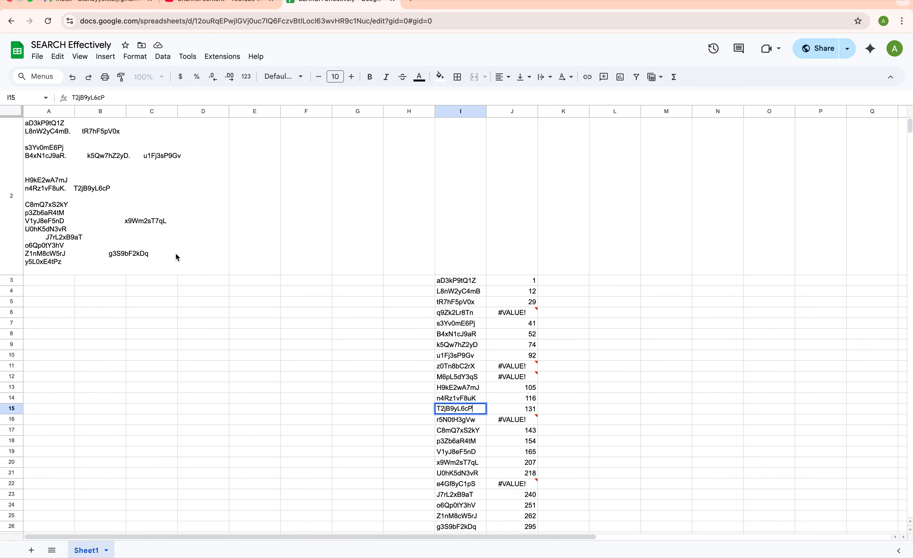
click(91, 190)
double_click(42, 190)
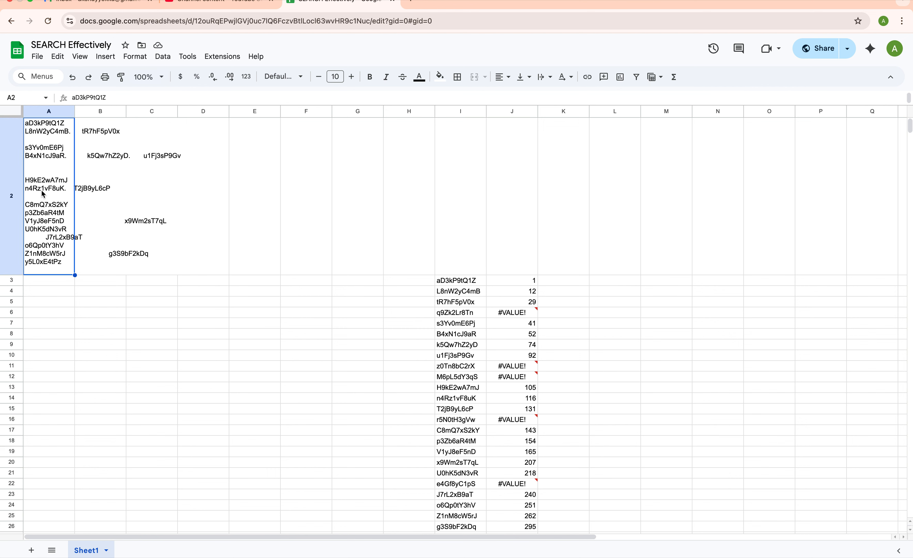
double_click(91, 190)
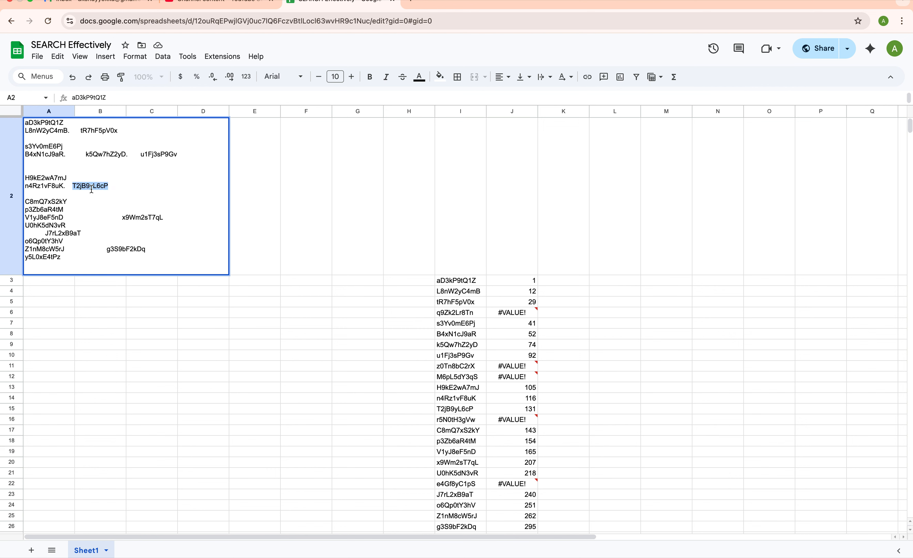
click(51, 248)
click(53, 292)
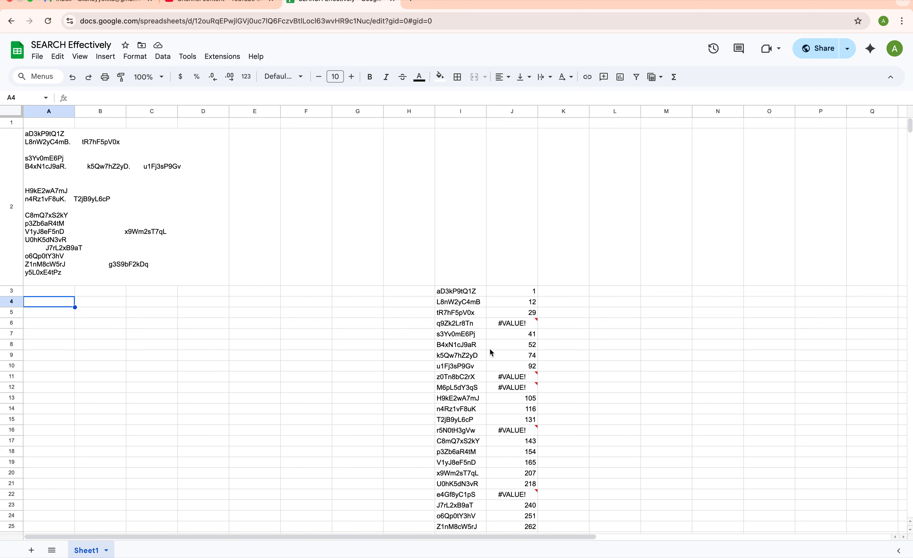
click(496, 295)
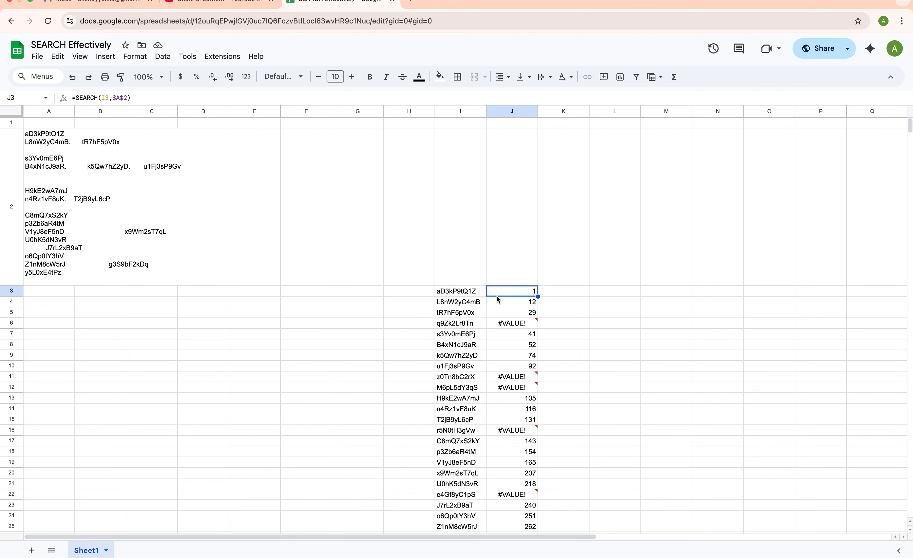
click(465, 292)
click(517, 293)
drag(525, 289, 515, 392)
scroll(518, 409, up, 2)
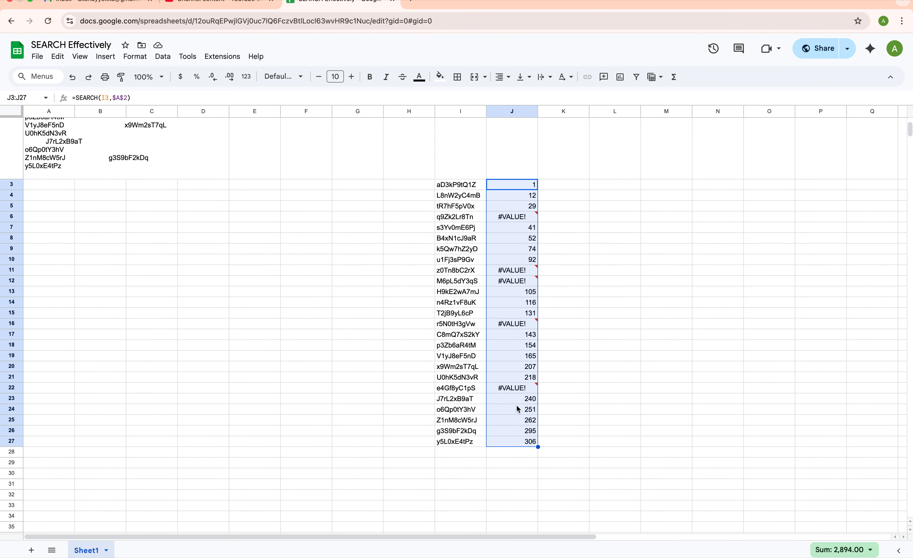
double_click(508, 188)
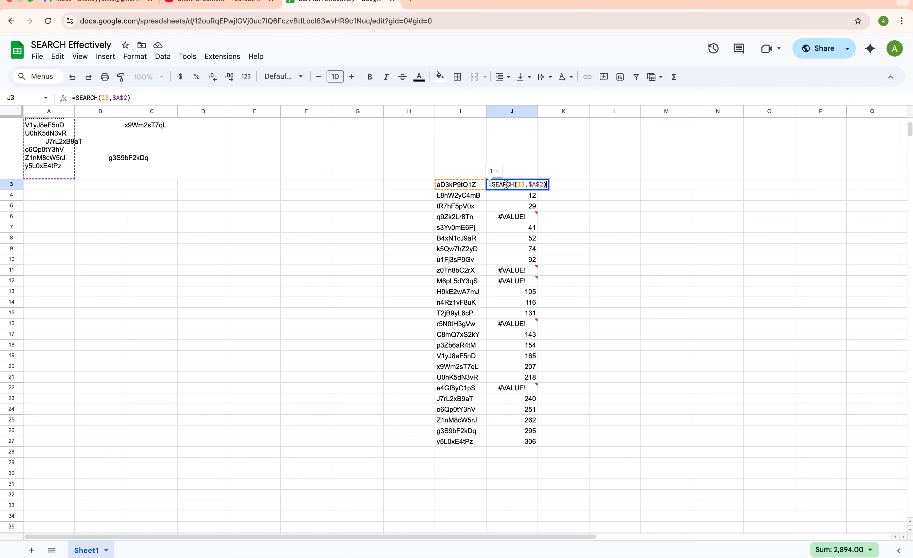
click(492, 185)
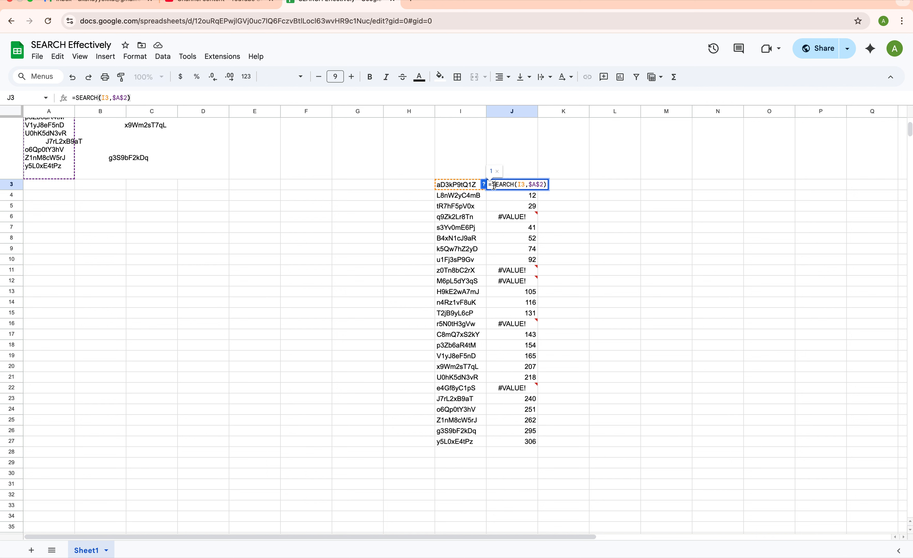
click(572, 185)
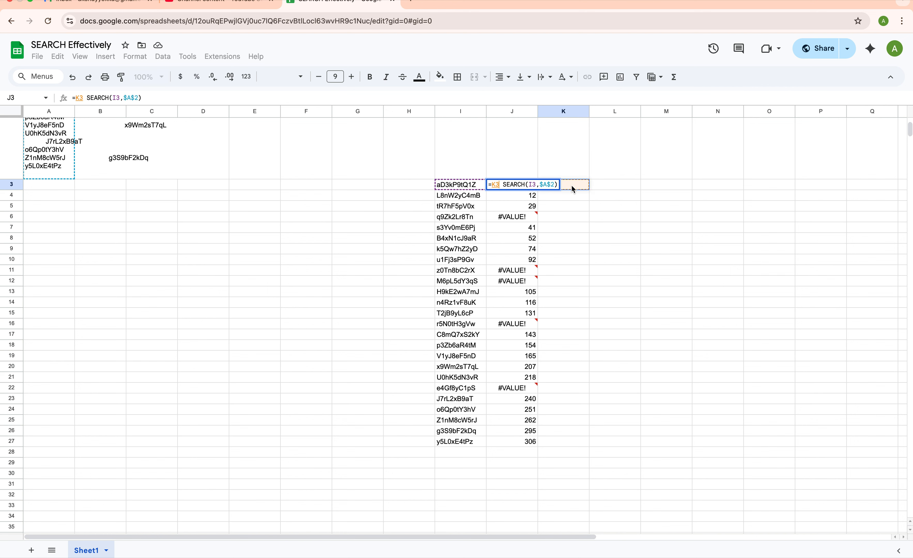
key(BackSpace)
key(BackSpace)
key(Escape)
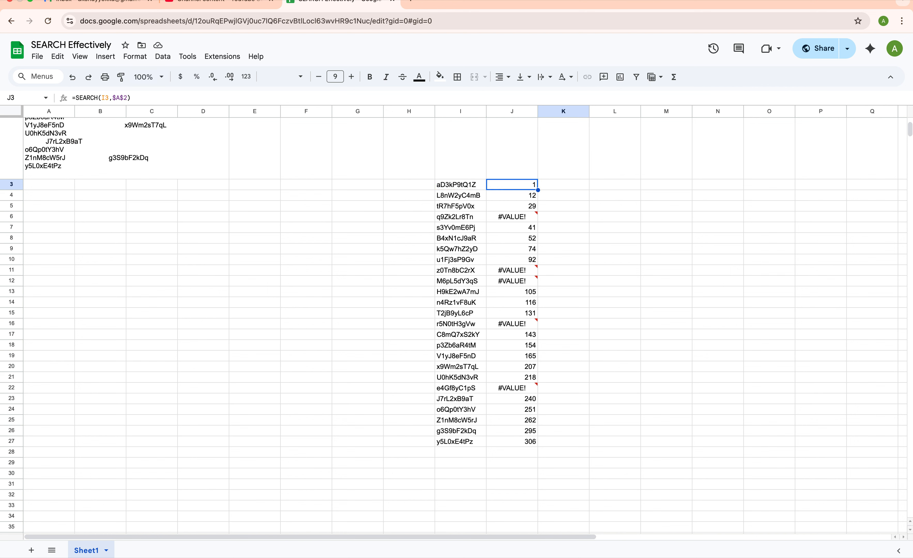
Start L3 with =ISNUMBER(SEARCH( using the function suggestions, correcting the misspelled SEARCH
click(600, 184)
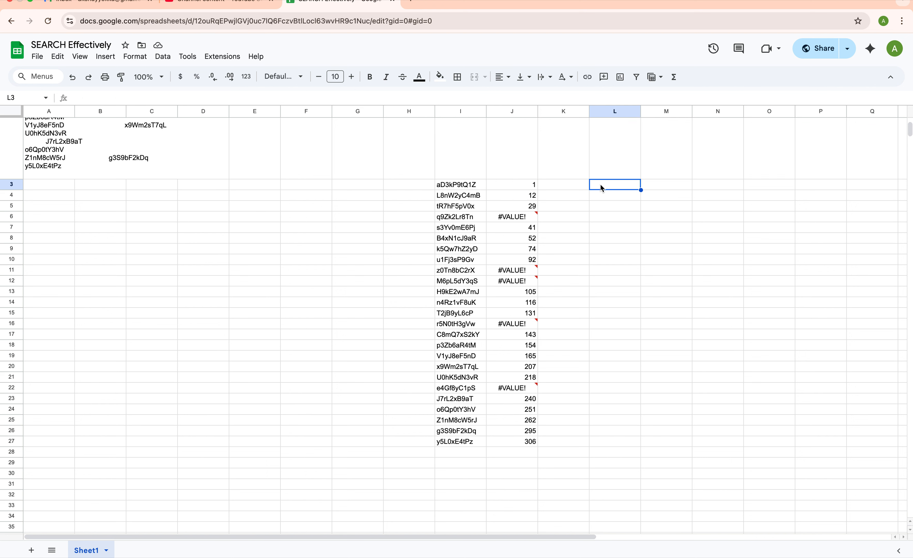
text(=)
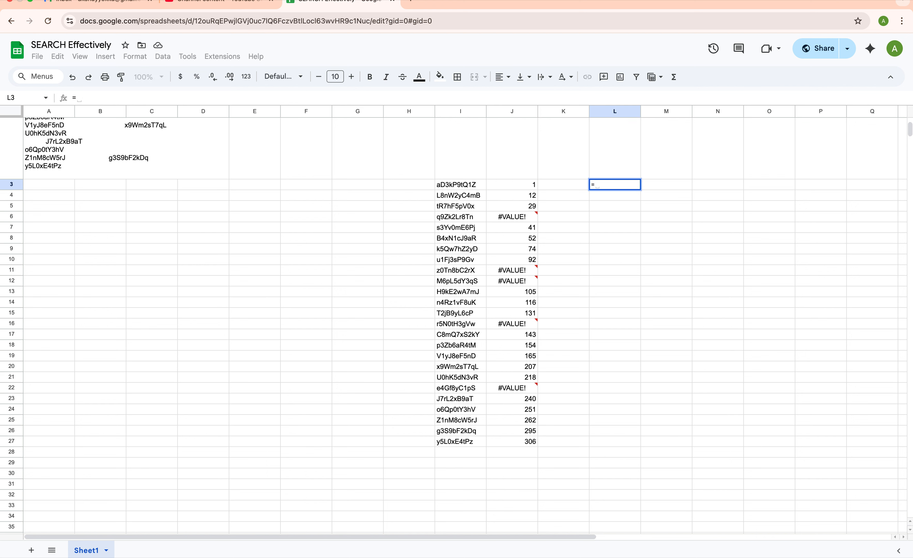
text(isnumber)
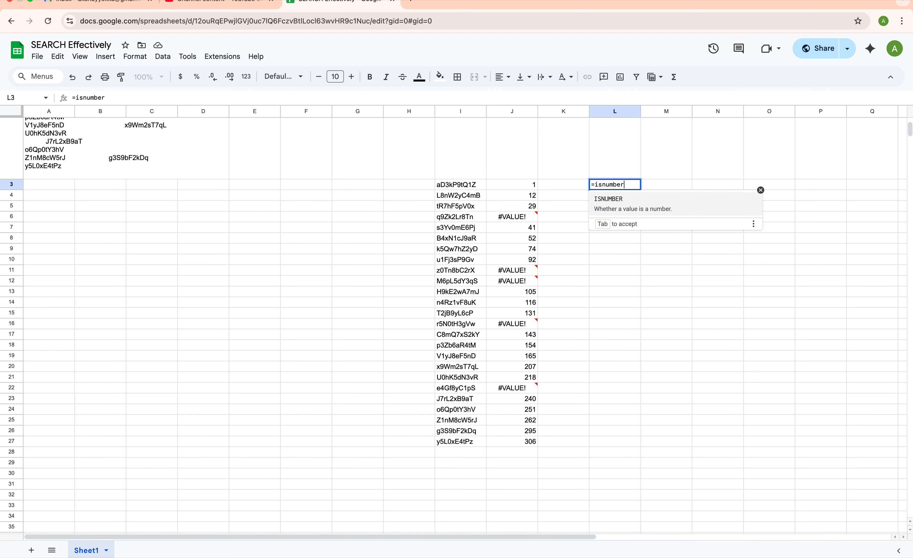
click(632, 208)
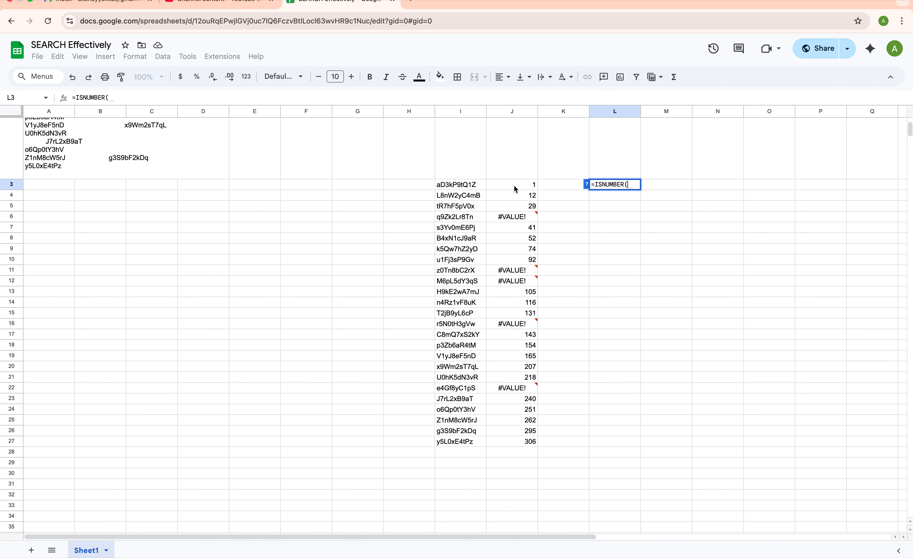
text(serche)
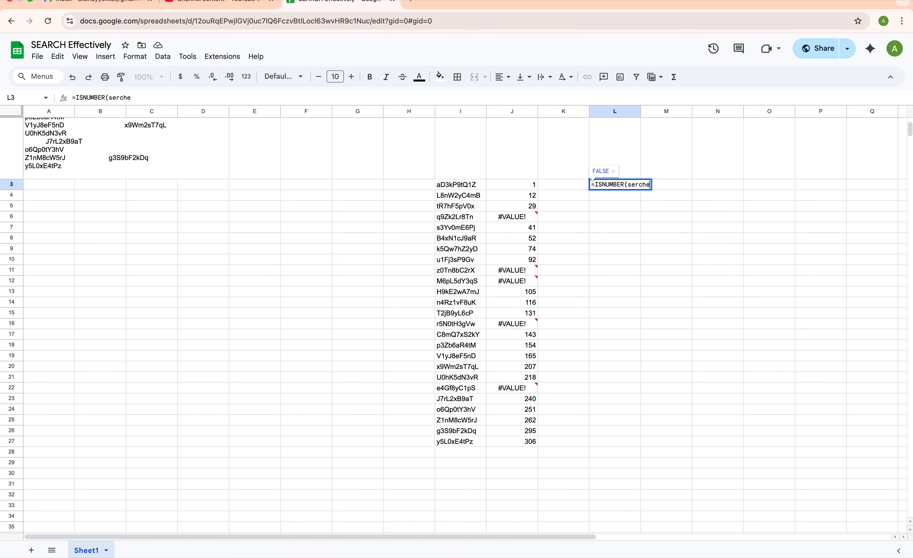
key(BackSpace)
key(BackSpace)
key(BackSpace)
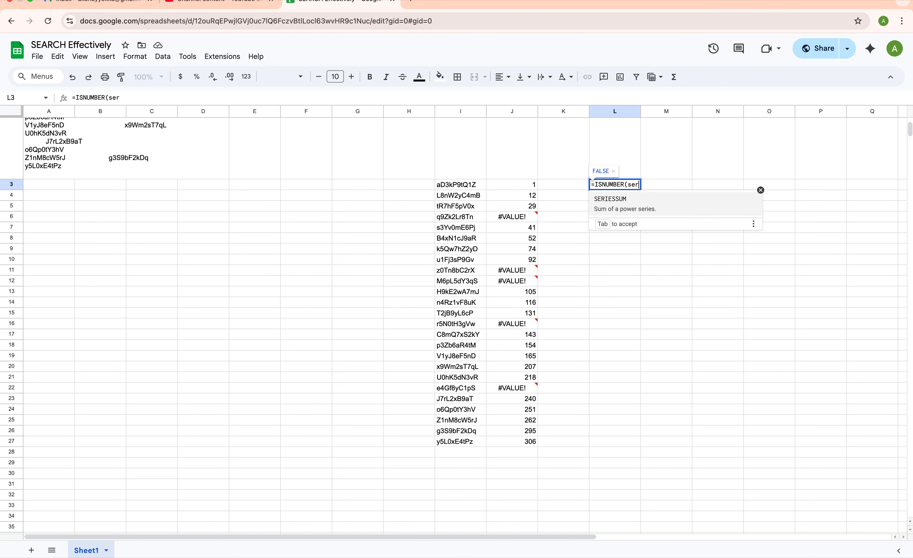
key(BackSpace)
key(BackSpace)
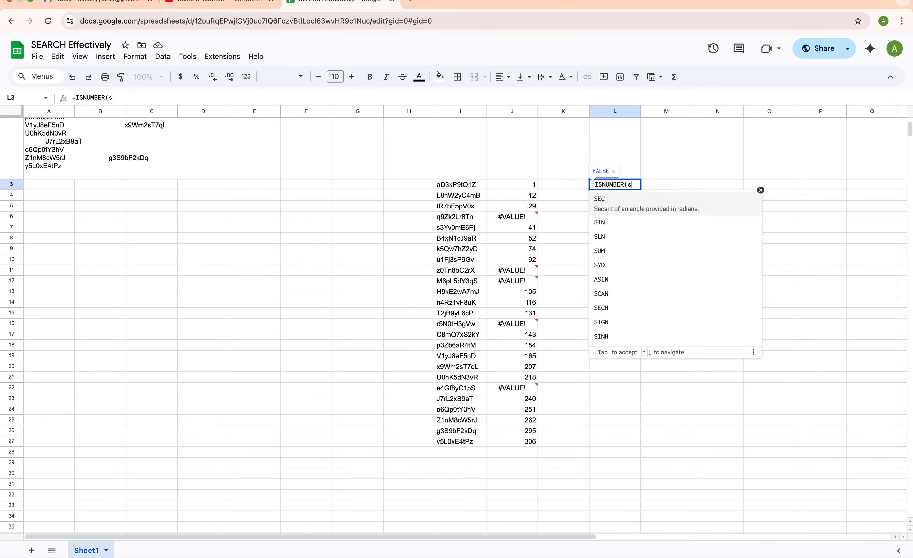
text(earc)
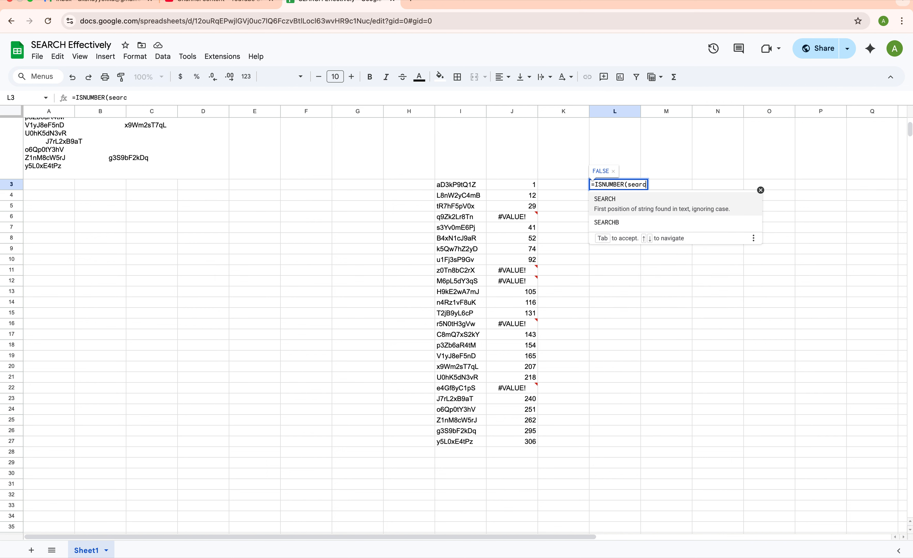
click(599, 203)
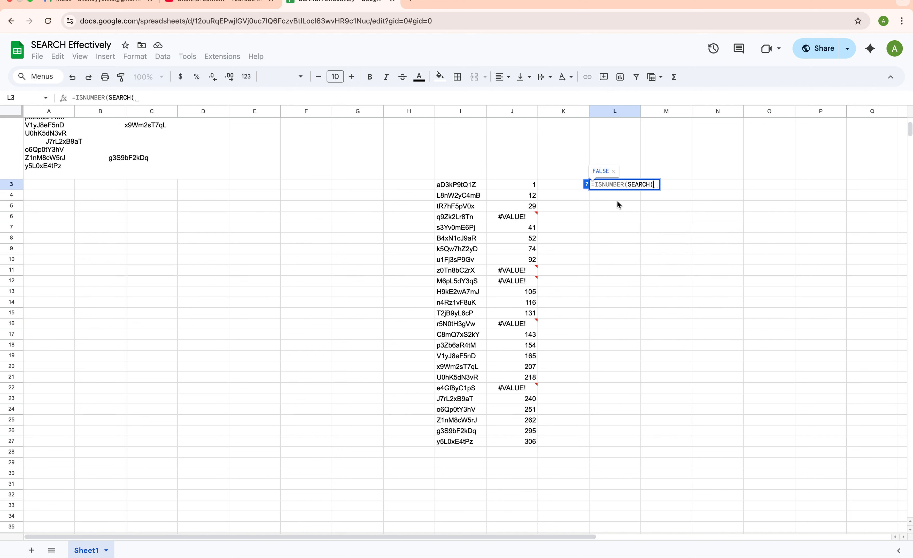
Complete the L3 formula with I3 and $A$2 as the references, returning TRUE
click(457, 182)
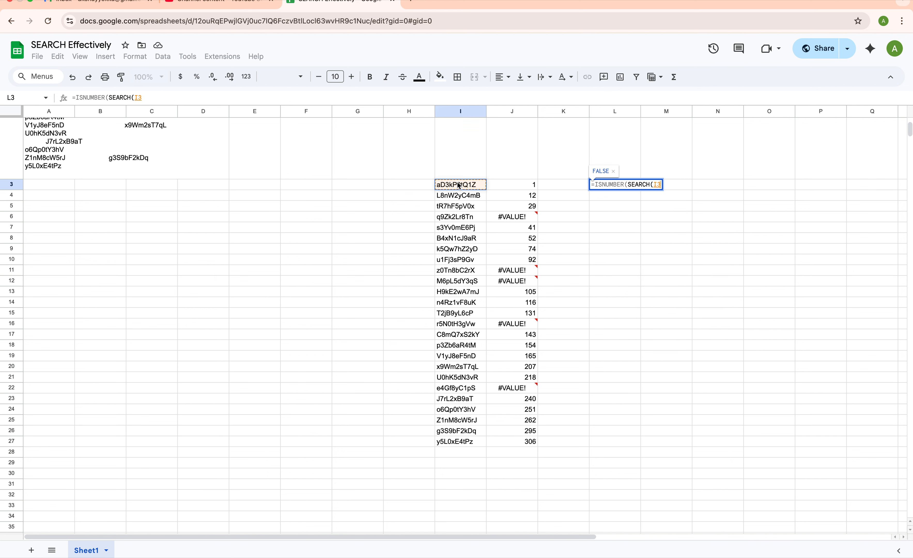
text(,)
scroll(305, 247, up, 3)
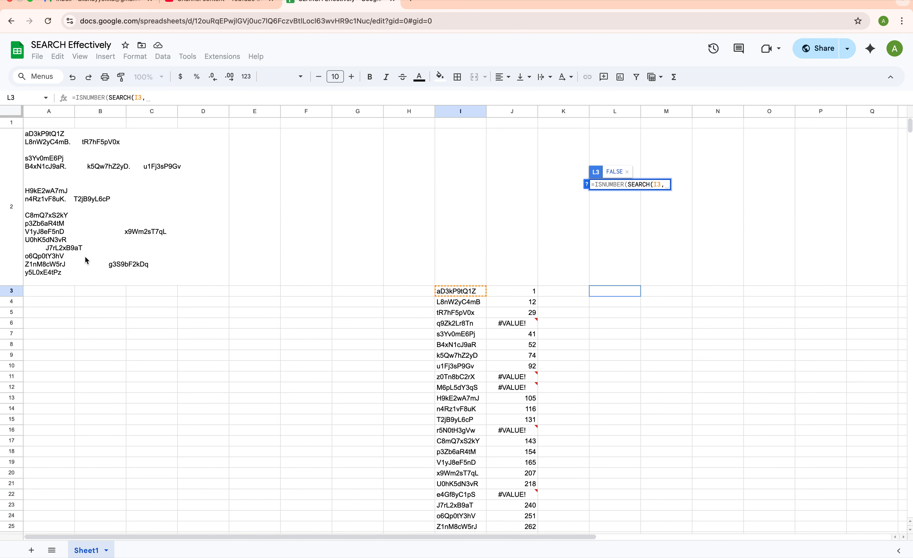
click(45, 220)
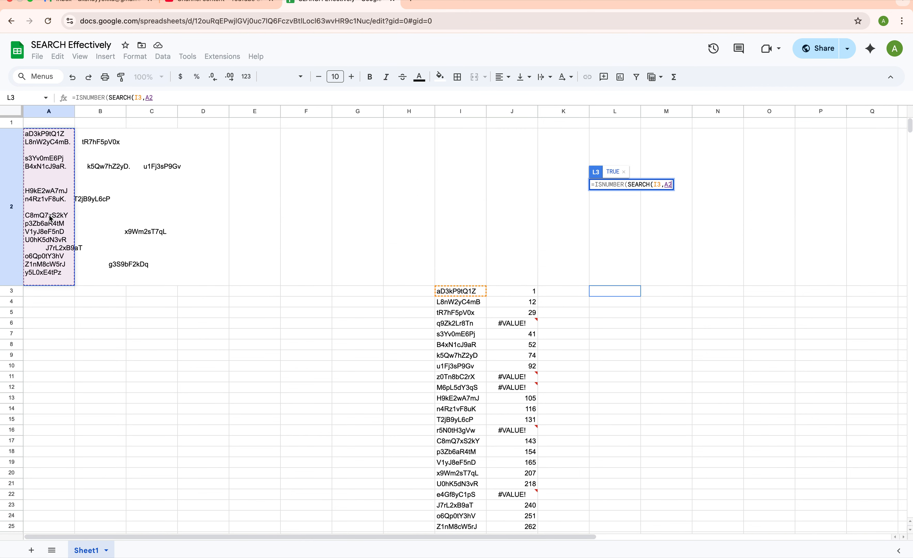
click(664, 185)
text($A)
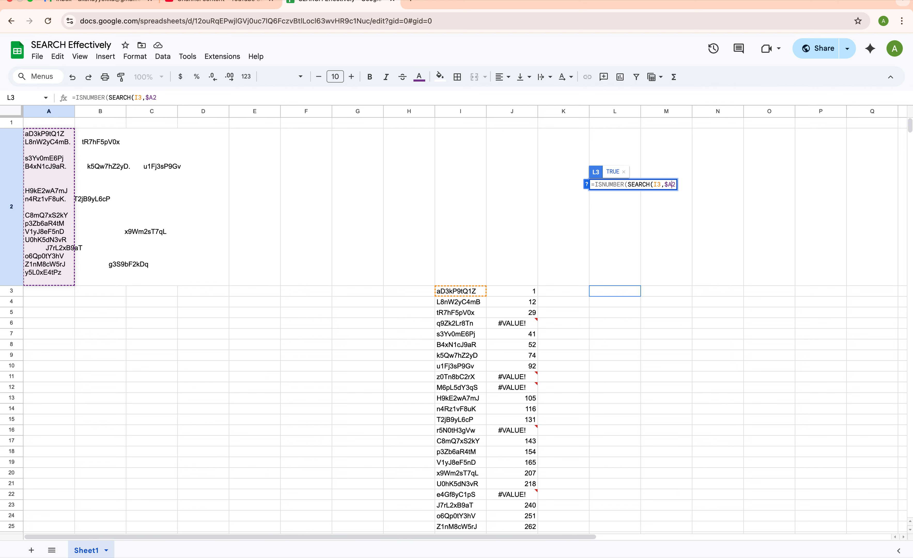
text($2()
key(BackSpace)
text()))
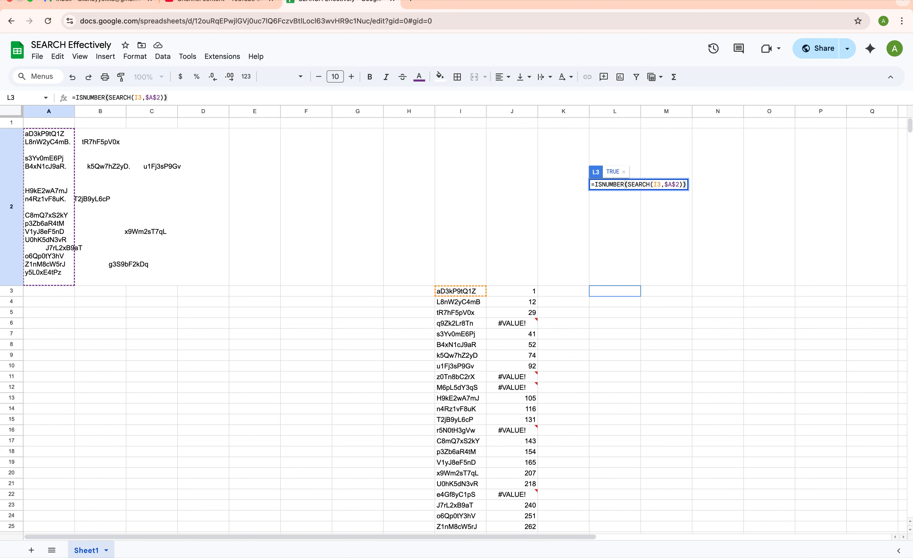
key(Return)
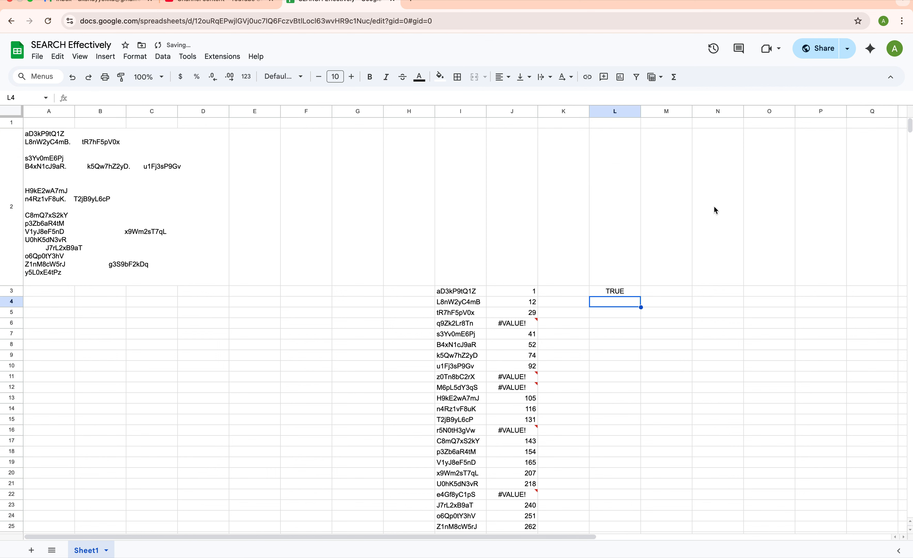
Fill the L3 check down to L27 and compare #VALUE! rows 6, 11–12 and 16 with their FALSE flags
click(628, 294)
drag(640, 296, 644, 396)
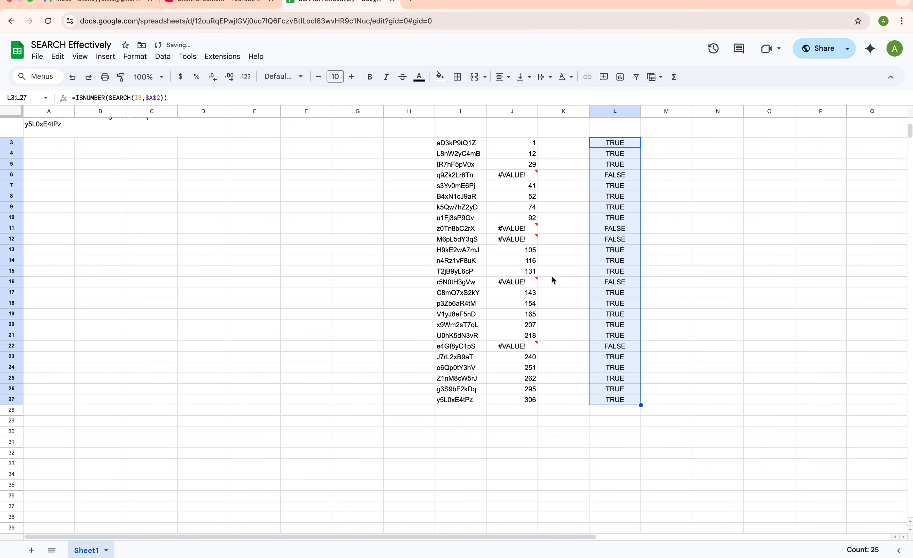
click(499, 175)
drag(505, 147, 620, 166)
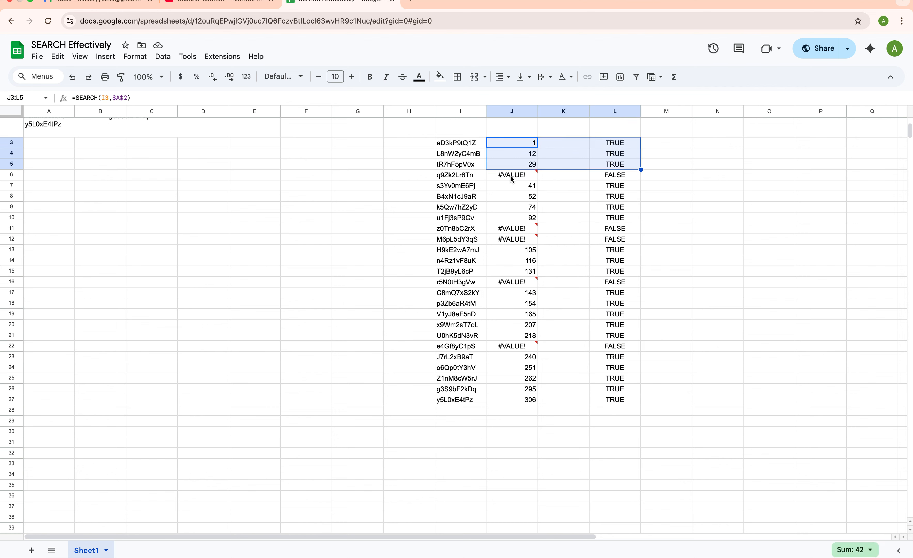
drag(512, 179, 637, 178)
drag(524, 227, 613, 243)
drag(518, 284, 620, 288)
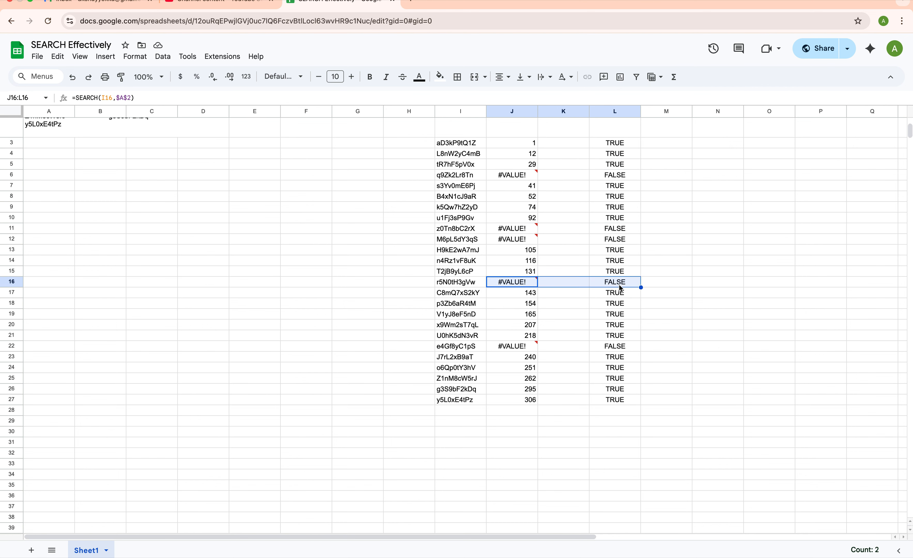
click(556, 287)
scroll(475, 225, up, 3)
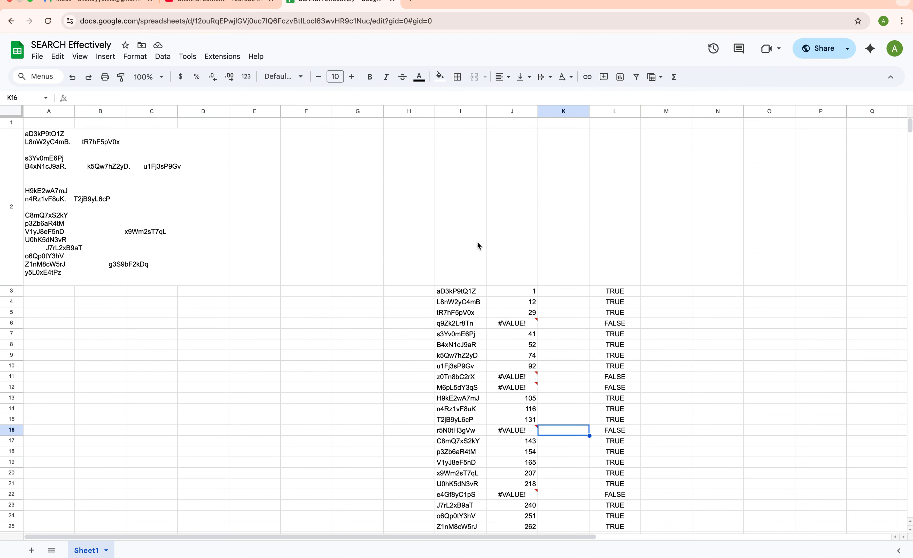
click(476, 293)
click(68, 219)
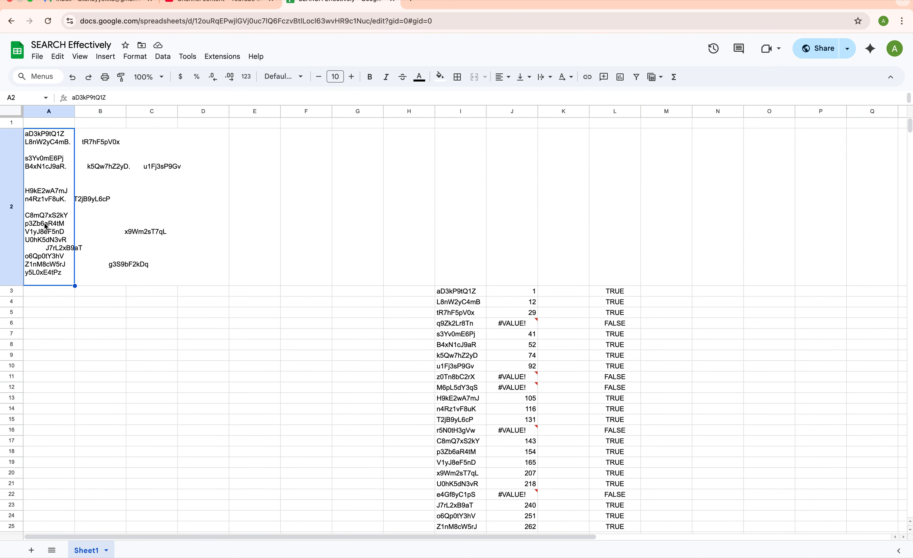
click(618, 294)
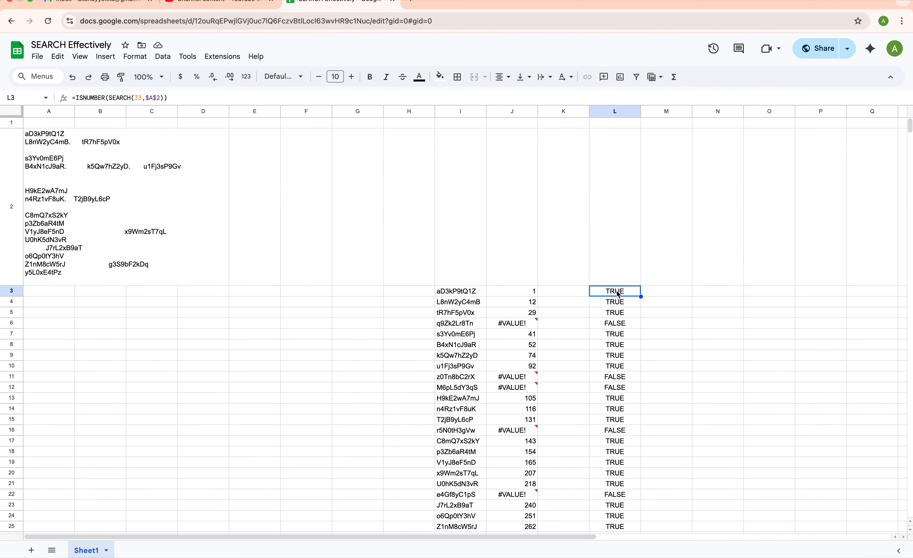
click(620, 323)
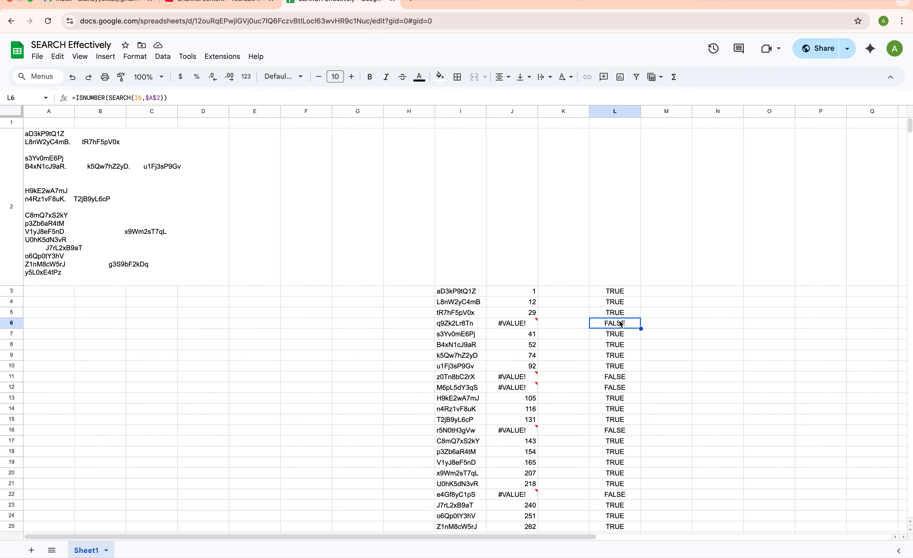
scroll(620, 324, down, 3)
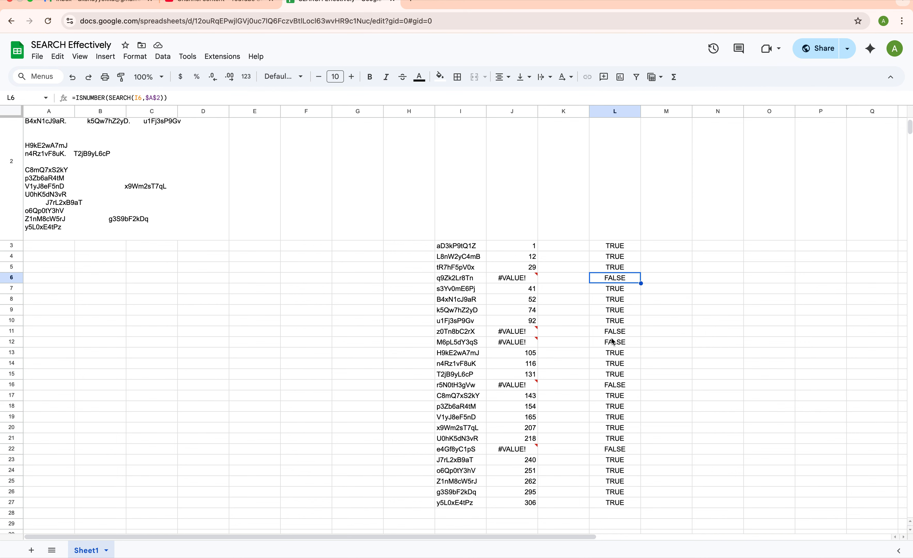
scroll(605, 352, up, 3)
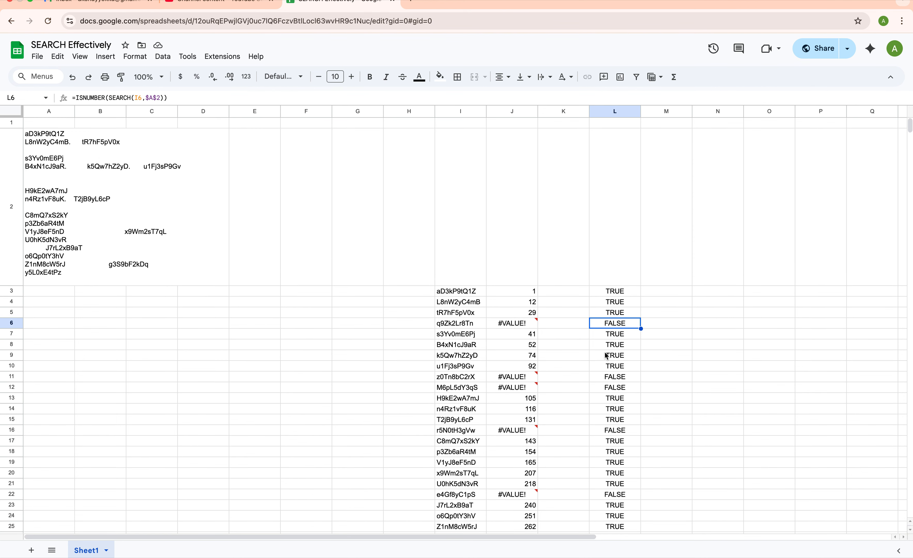